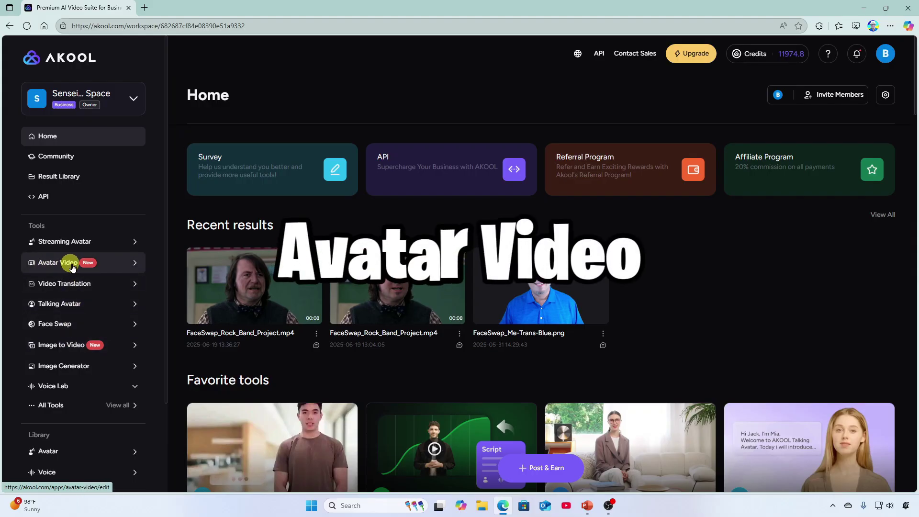
# Open the Avatar Video tool to start a new project
pyautogui.click(106, 267)
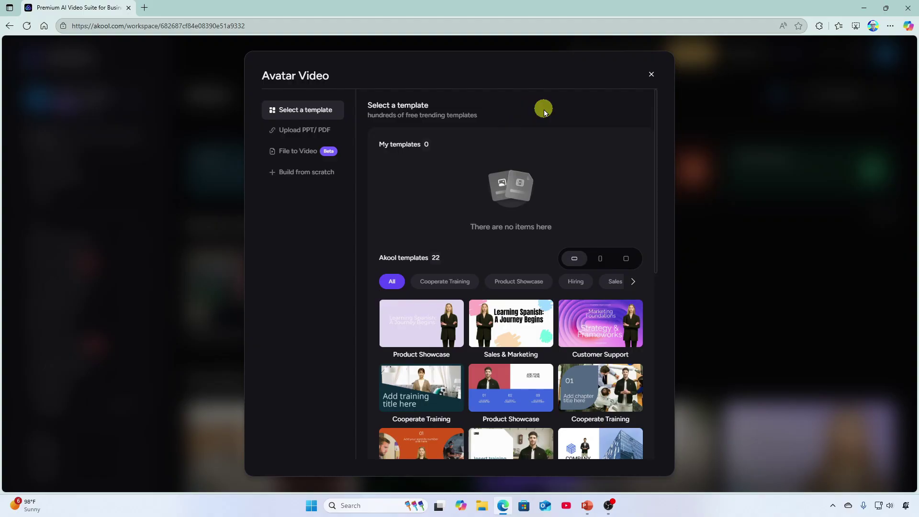
# Switch to PowerPoint, look through the five slides of the History of Rock Slideshow, and close the presentation
pyautogui.hotkey('alt', 'Tab')
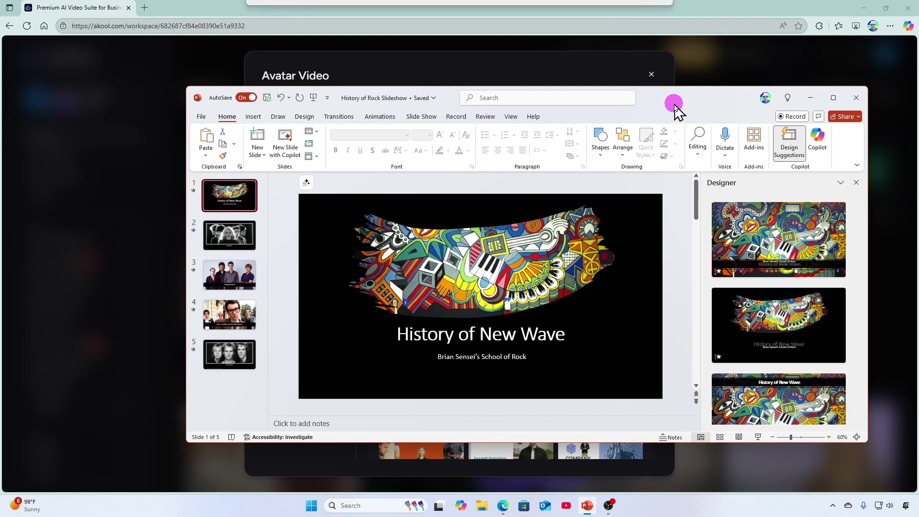
pyautogui.moveTo(673, 107); pyautogui.dragTo(611, 55)
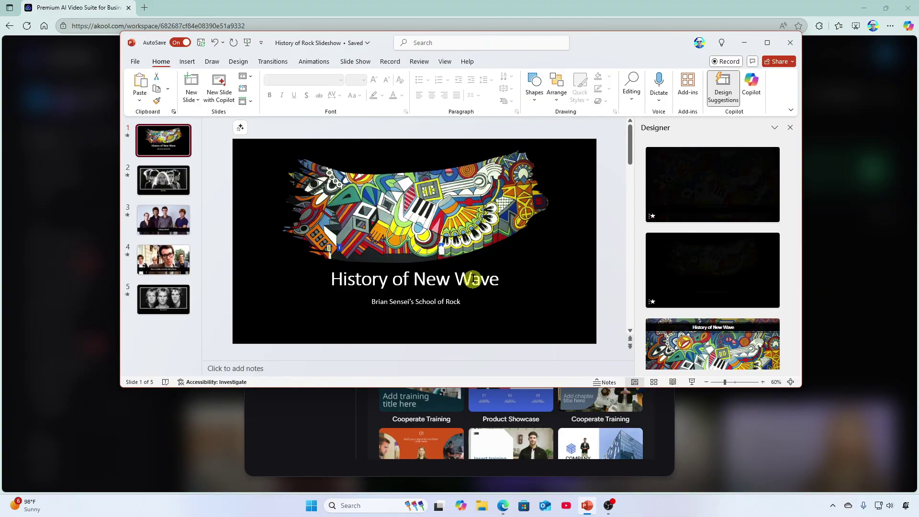
pyautogui.click(169, 184)
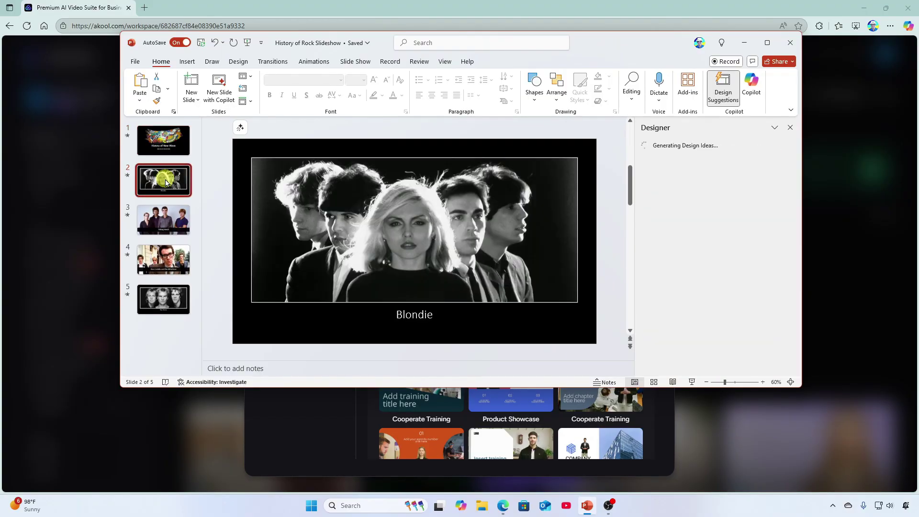
pyautogui.click(170, 223)
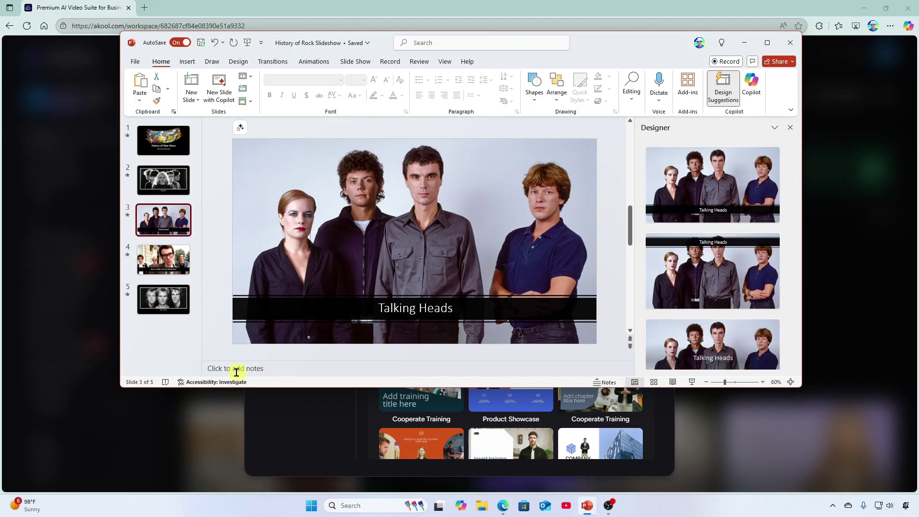
pyautogui.click(280, 369)
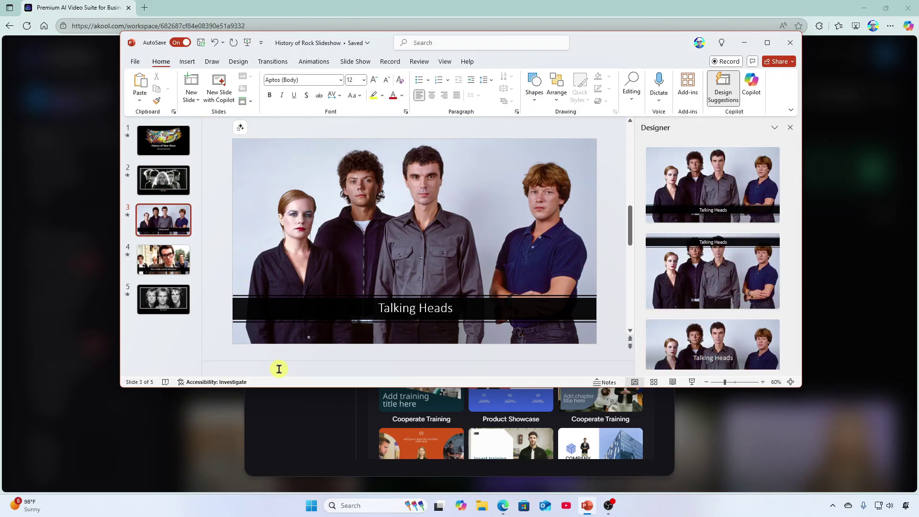
pyautogui.click(158, 267)
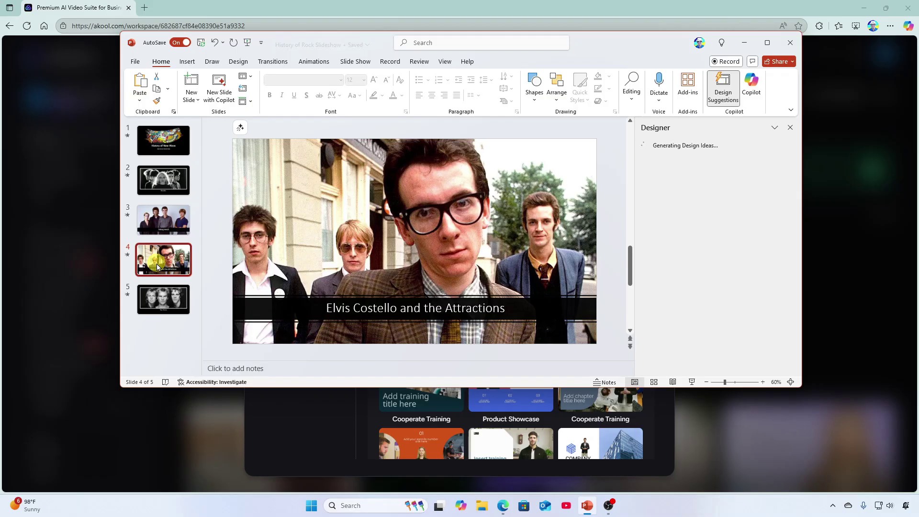
pyautogui.click(159, 299)
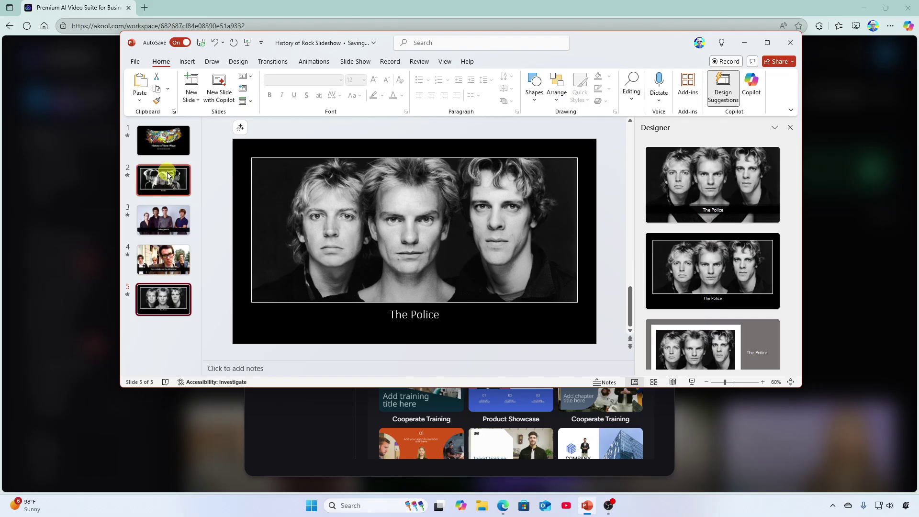
pyautogui.click(164, 140)
pyautogui.click(791, 42)
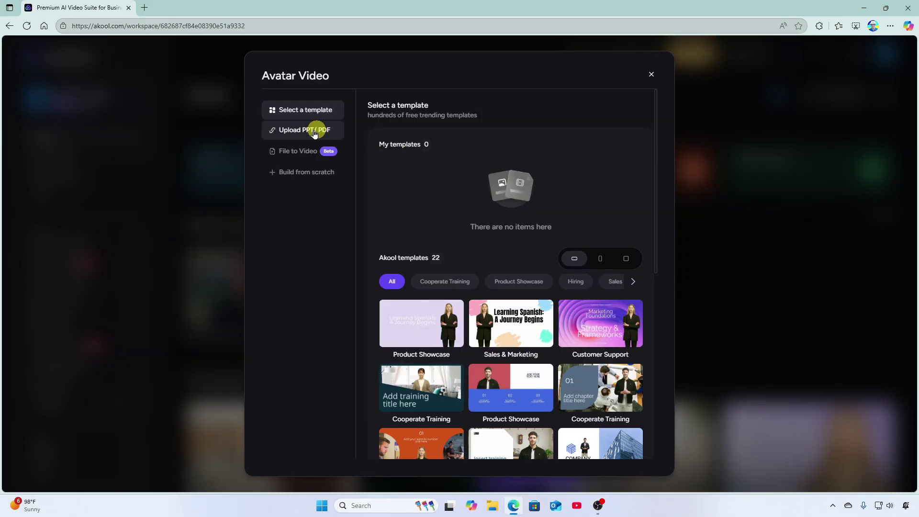
# Upload the History of Rock Slideshow presentation to use its pages as the avatar video's backgrounds
pyautogui.click(294, 131)
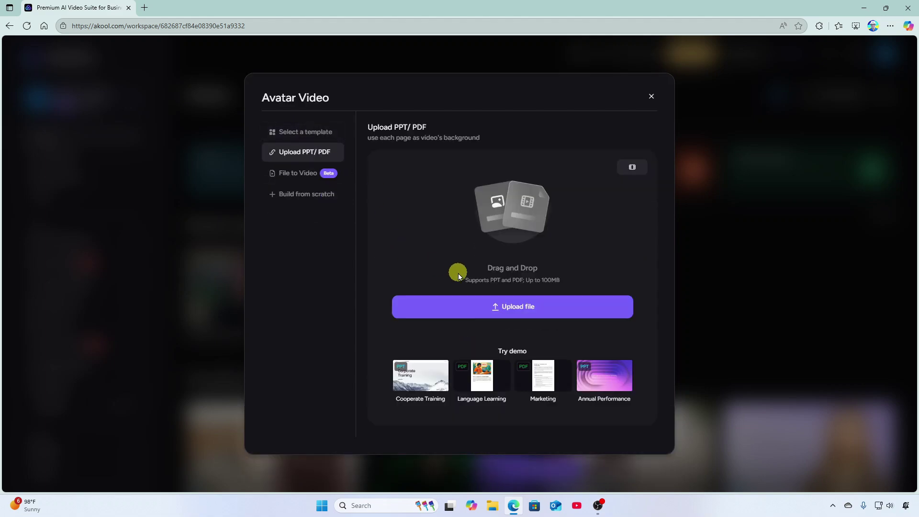
pyautogui.click(527, 311)
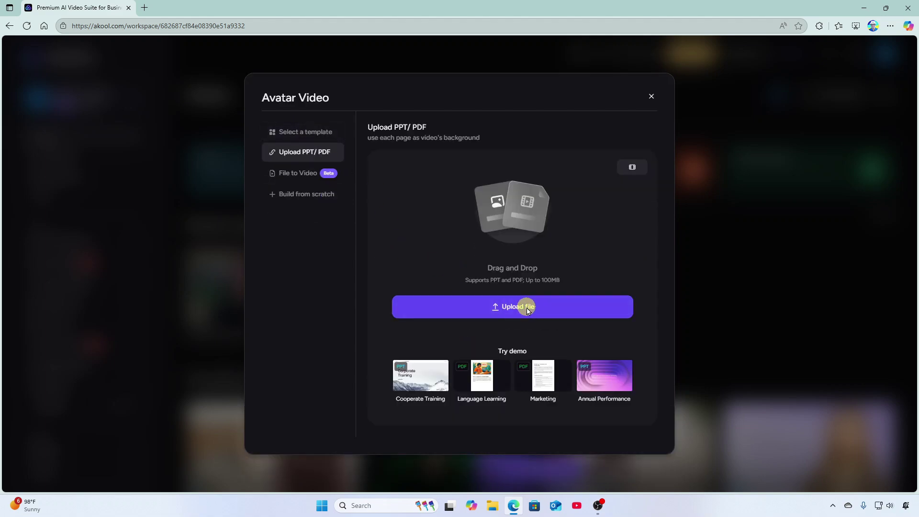
pyautogui.click(159, 93)
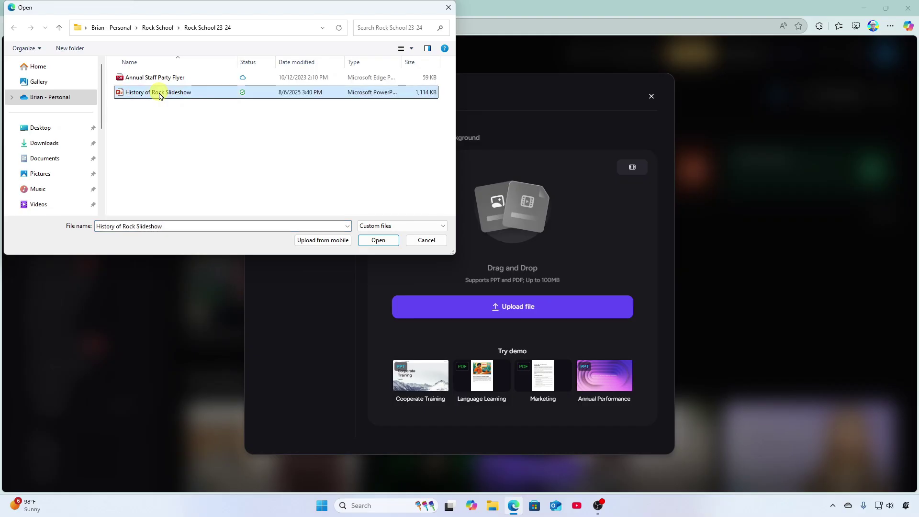
pyautogui.click(379, 240)
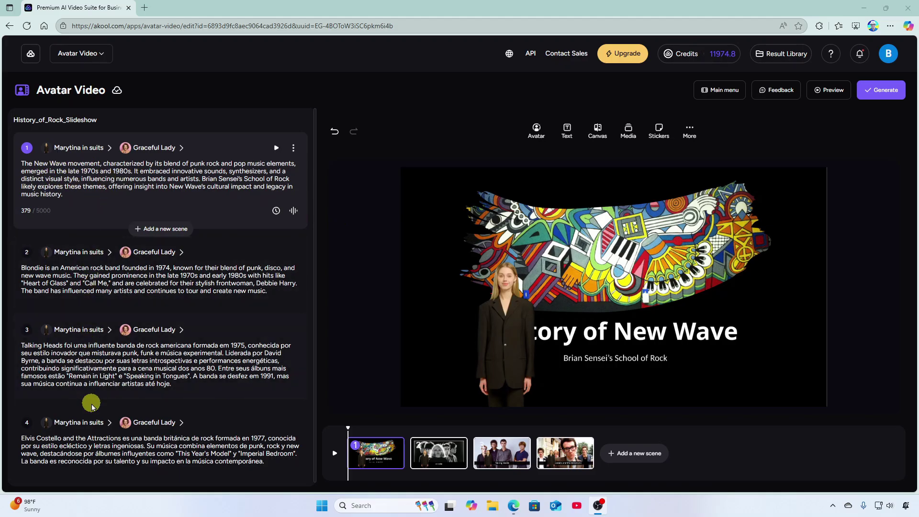
# Listen to part of scene 1's narration and check its options for supplying custom audio
pyautogui.scroll(-1, 92, 402)
pyautogui.scroll(1, 92, 405)
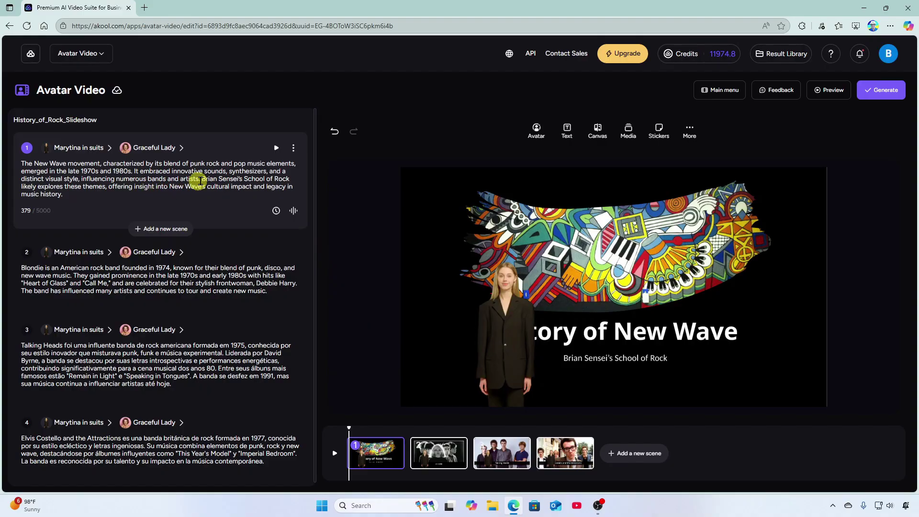
pyautogui.click(277, 150)
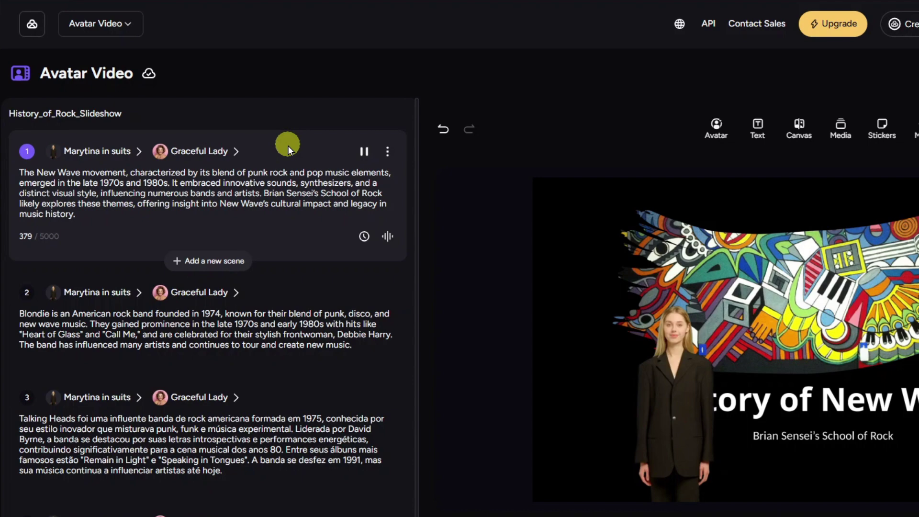
pyautogui.click(364, 151)
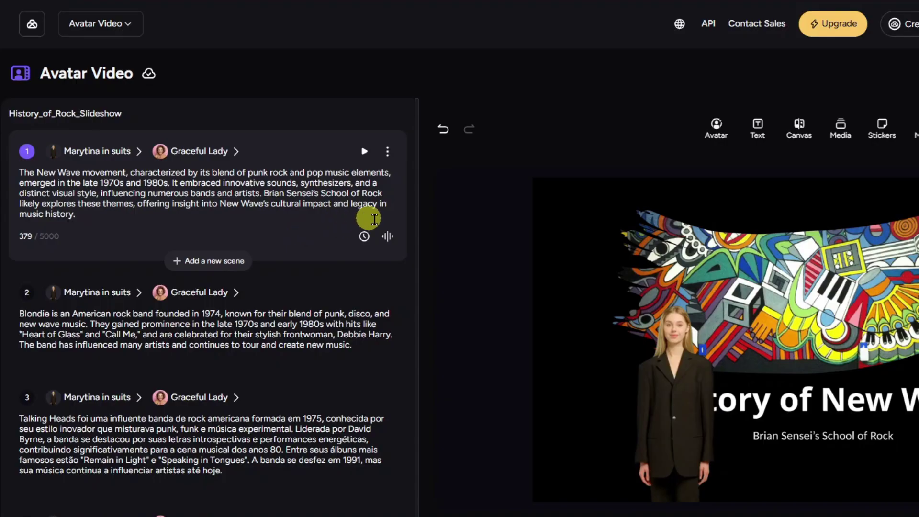
pyautogui.click(387, 239)
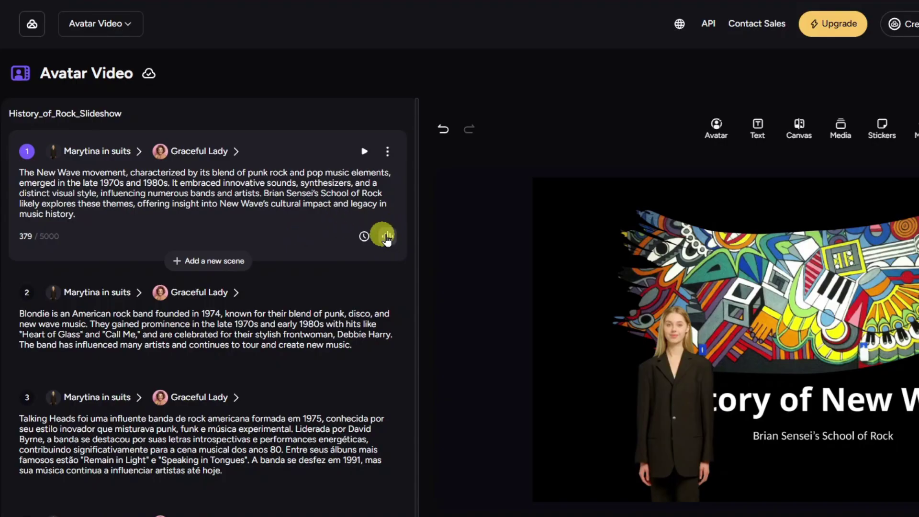
pyautogui.click(388, 237)
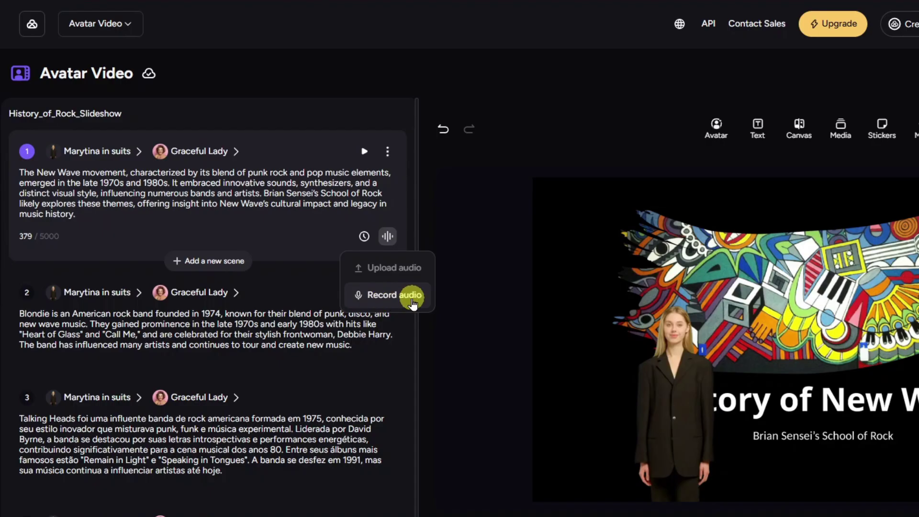
pyautogui.click(324, 232)
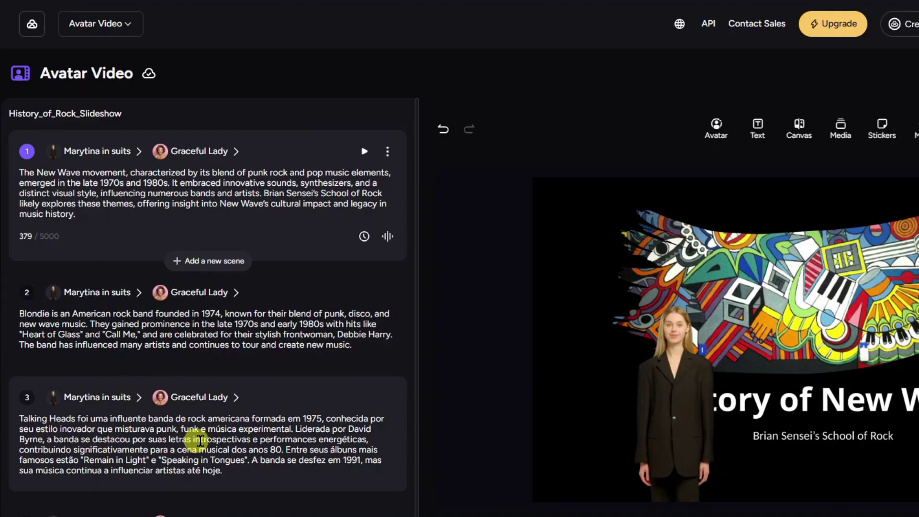
# Translate the Talking Heads script in scene 3 into English
pyautogui.click(226, 441)
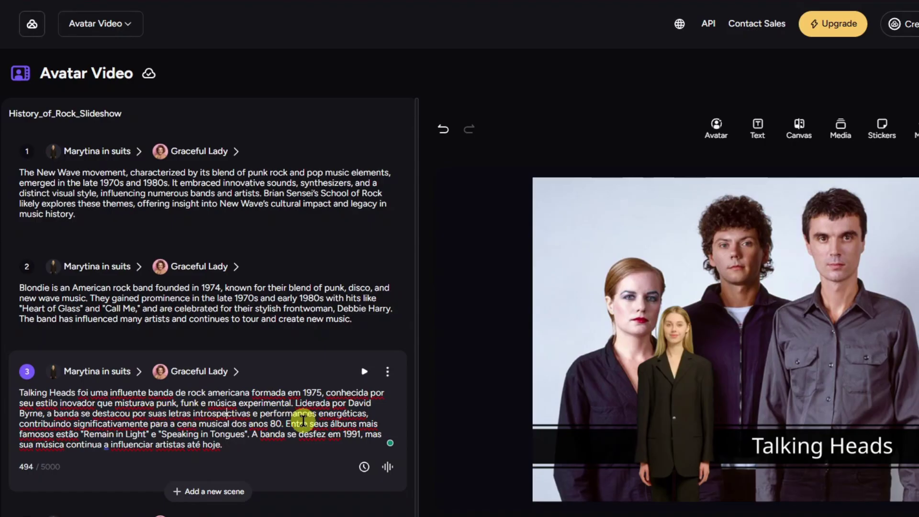
pyautogui.click(388, 376)
pyautogui.moveTo(367, 429)
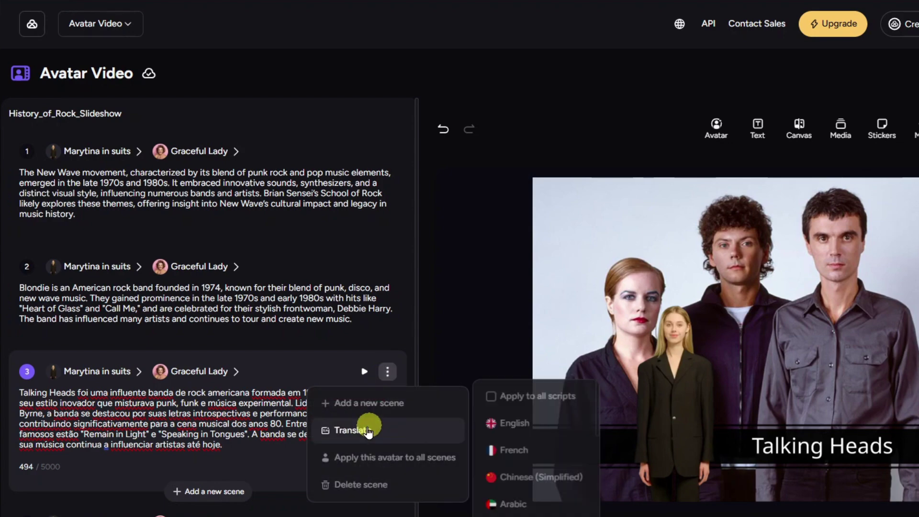
pyautogui.click(526, 426)
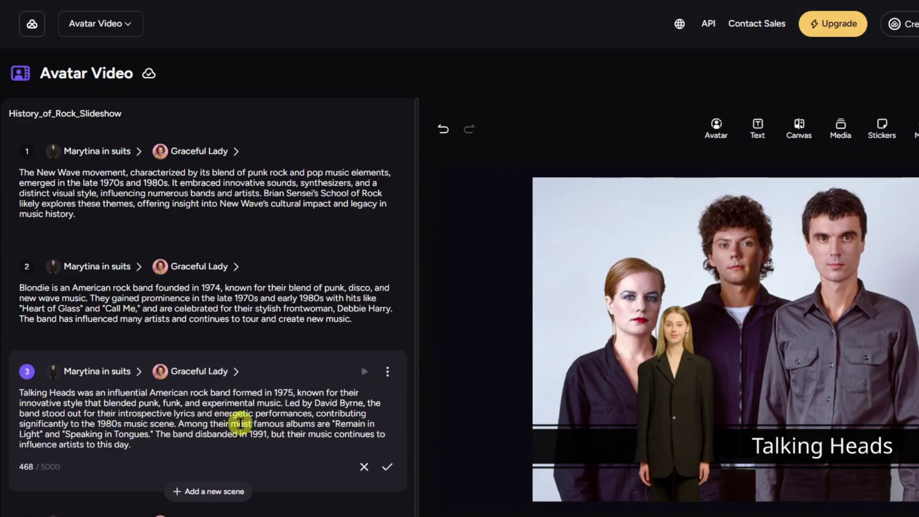
# Translate the Elvis Costello and the Attractions script in scene 4 into English and accept the translation
pyautogui.scroll(-1, 234, 424)
pyautogui.scroll(-2, 240, 407)
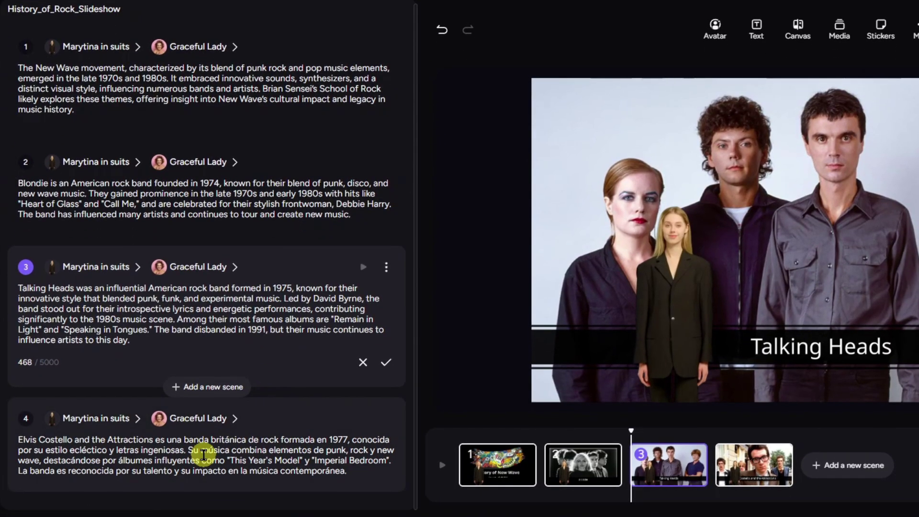
pyautogui.click(203, 455)
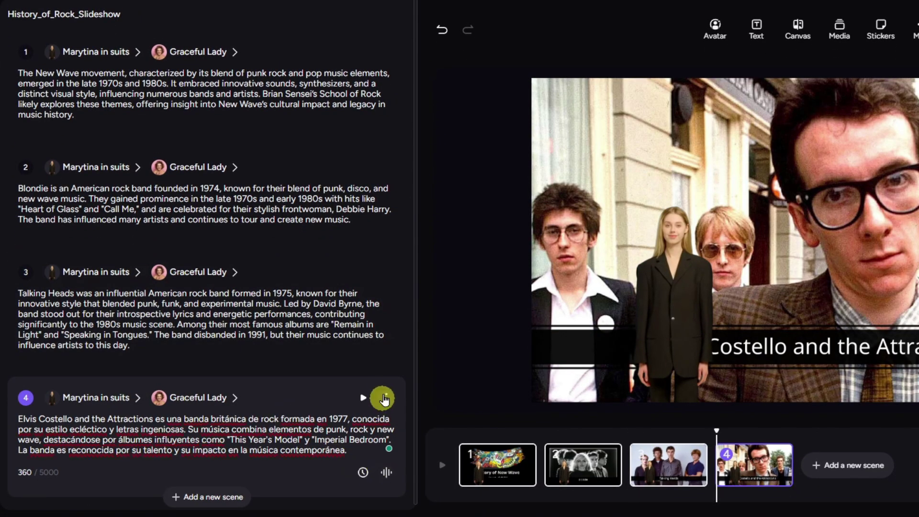
pyautogui.click(386, 399)
pyautogui.moveTo(353, 433)
pyautogui.click(505, 381)
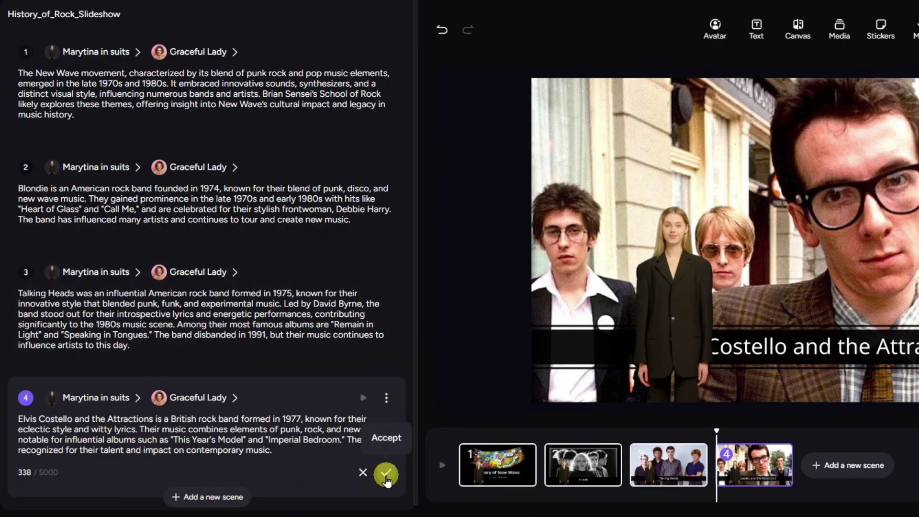
pyautogui.click(386, 475)
# Accept the English translation of the Talking Heads script in scene 3
pyautogui.click(300, 263)
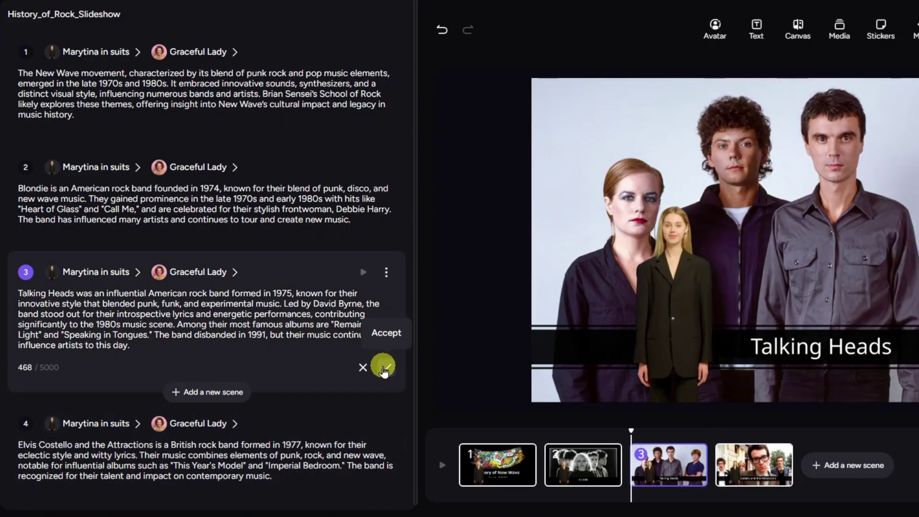
pyautogui.click(385, 367)
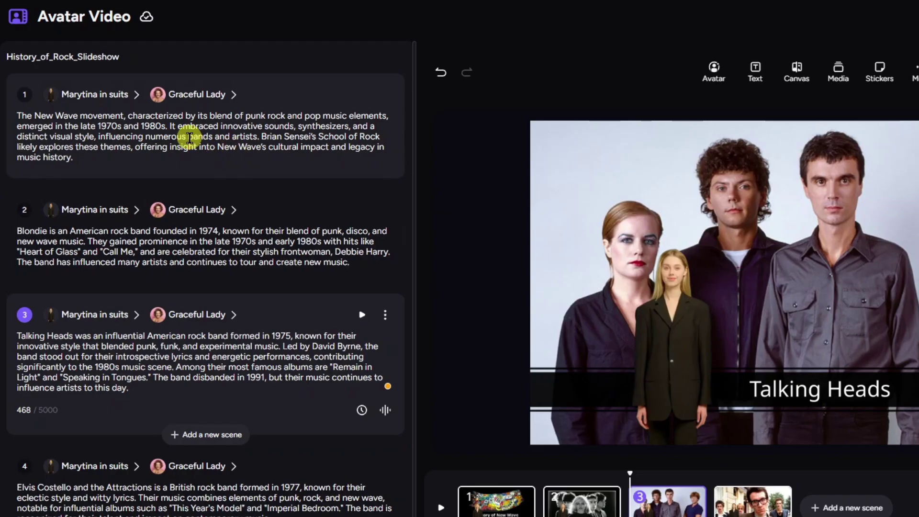
# Shorten the first sentence of scene 1's script by removing "and 1980s" so it ends with "late 1970s."
pyautogui.click(171, 133)
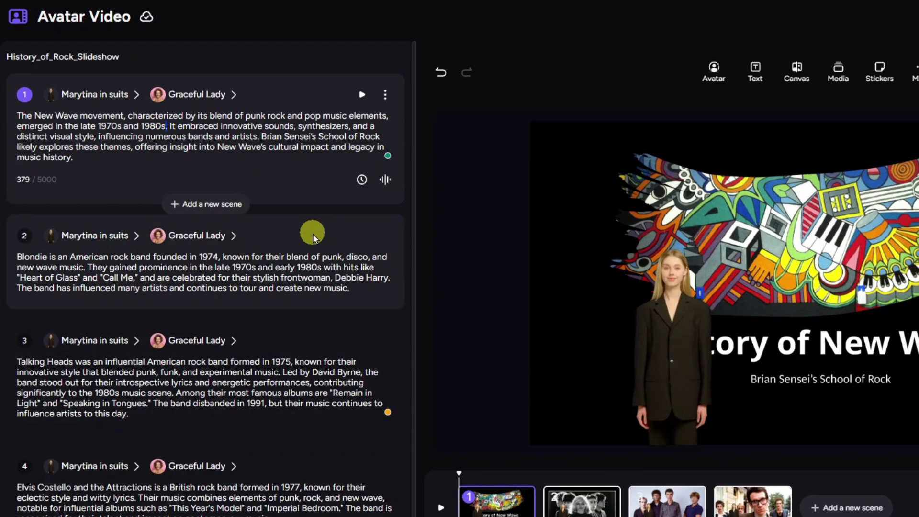
pyautogui.press('BackSpace')
pyautogui.press('BackSpace')
pyautogui.press('BackSpace')
pyautogui.press('BackSpace')
pyautogui.press('BackSpace')
pyautogui.press('BackSpace')
pyautogui.press('BackSpace')
pyautogui.press('BackSpace')
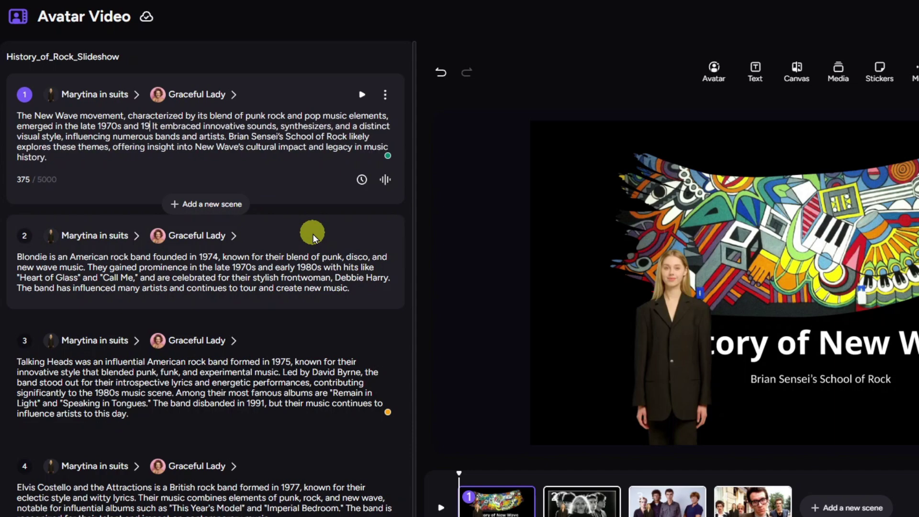
pyautogui.press('BackSpace')
pyautogui.press('BackSpace')
pyautogui.press('BackSpace')
pyautogui.write('.')
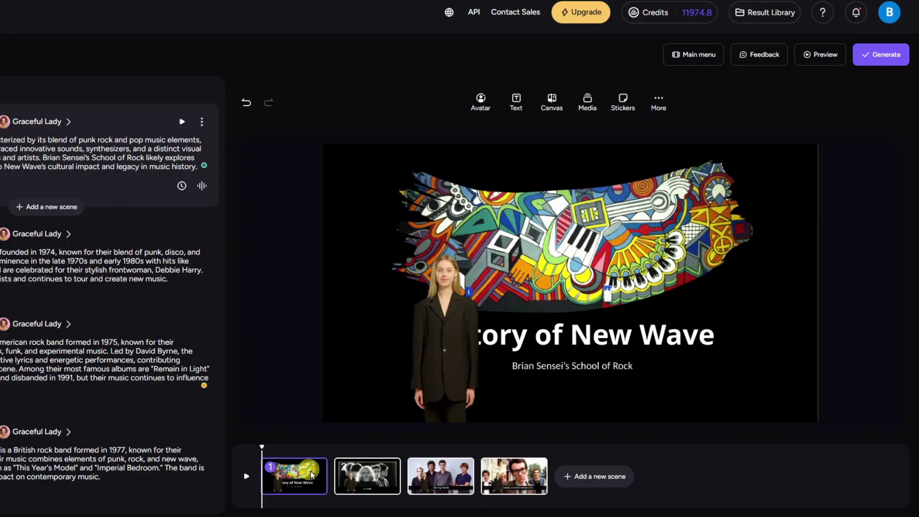
# Go through scenes 2 and 3, and move the avatar in scene 4 to the far right of the slide
pyautogui.click(367, 474)
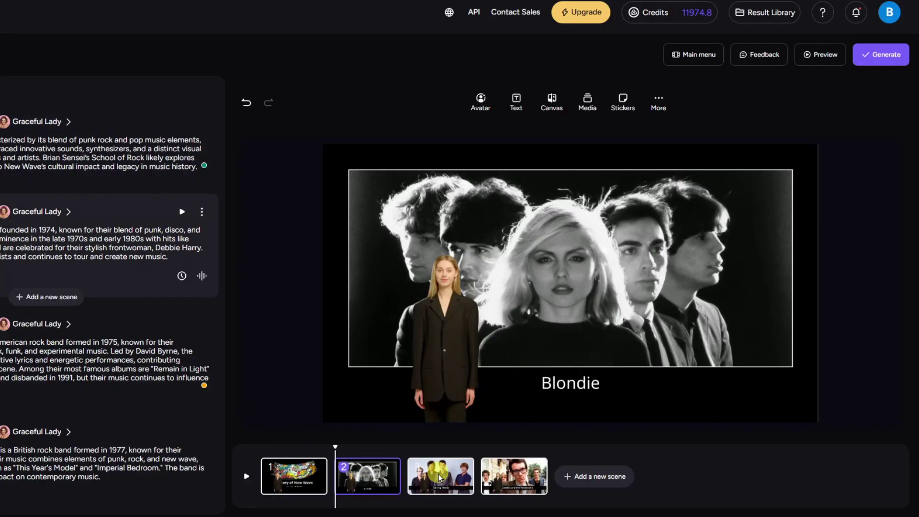
pyautogui.click(439, 474)
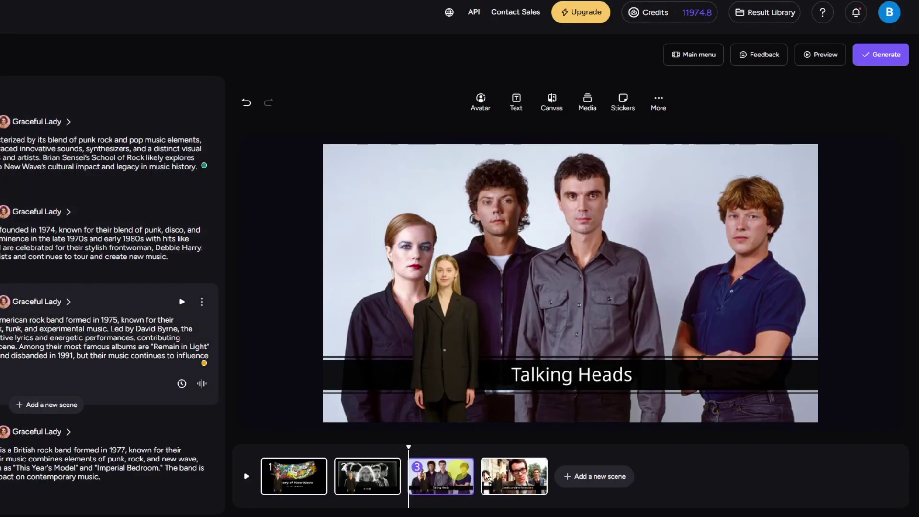
pyautogui.click(513, 474)
pyautogui.moveTo(435, 332); pyautogui.dragTo(788, 345)
# Return to scene 1 and move the avatar left to X about 263, clear of the "History of New Wave" title
pyautogui.click(438, 468)
pyautogui.click(367, 476)
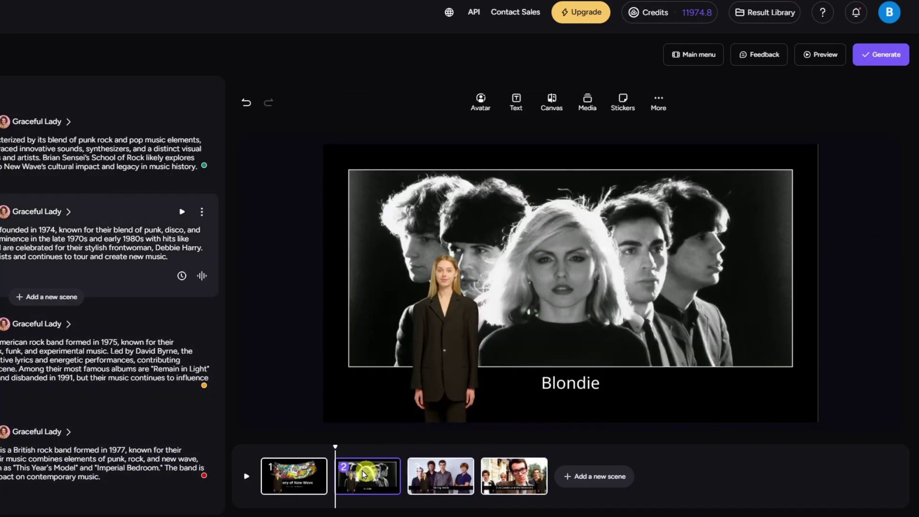
pyautogui.click(294, 476)
pyautogui.moveTo(426, 314); pyautogui.dragTo(374, 314)
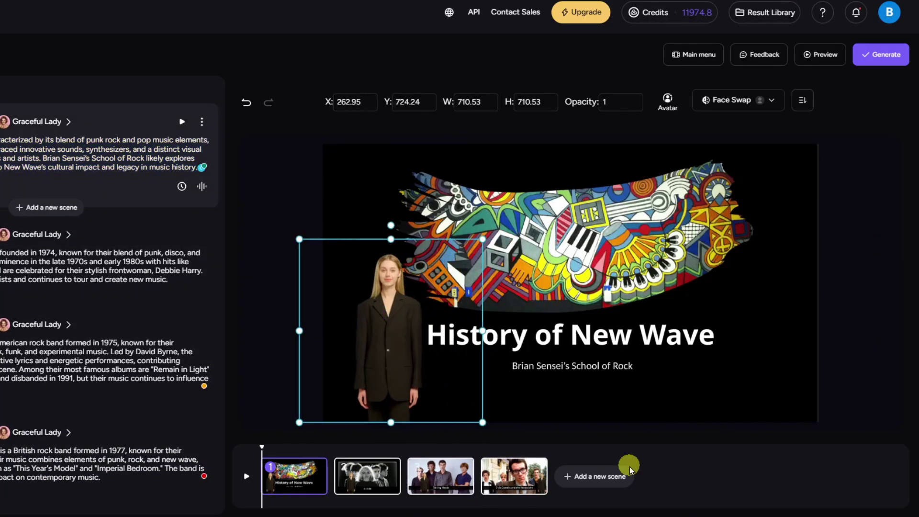
pyautogui.click(862, 275)
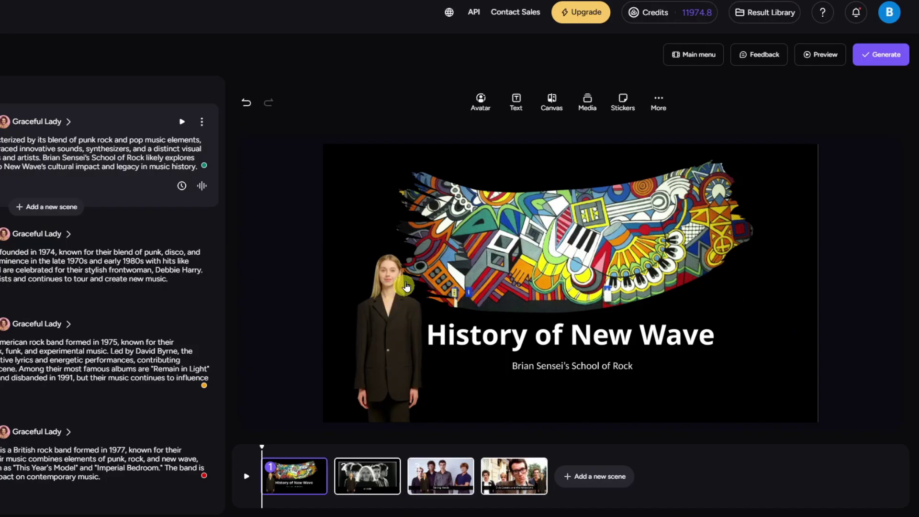
# Generate the History_of_Rock_Slideshow avatar video at 1080p with captions left off
pyautogui.click(483, 104)
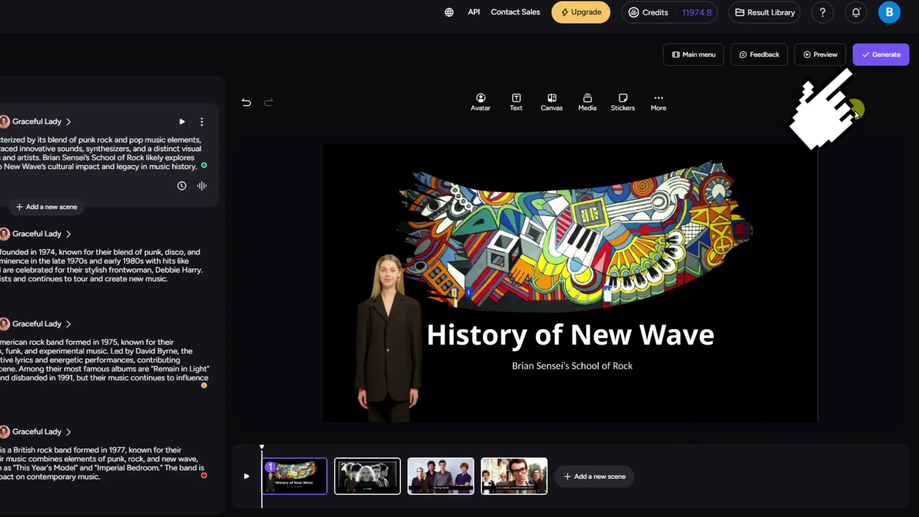
pyautogui.click(880, 59)
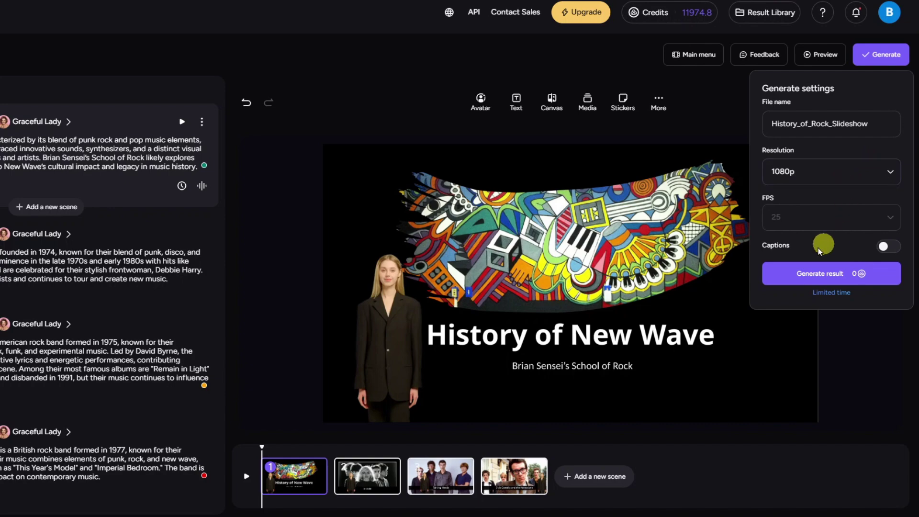
pyautogui.click(890, 247)
pyautogui.click(886, 248)
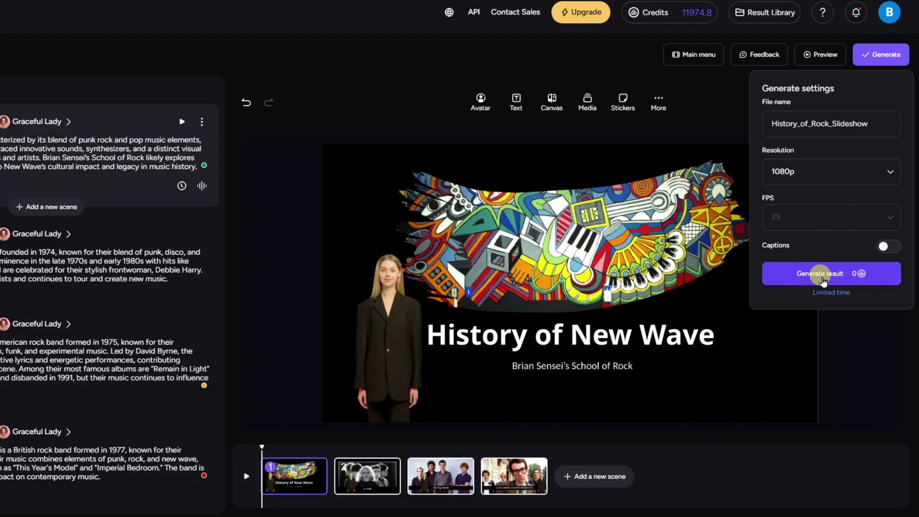
pyautogui.click(877, 276)
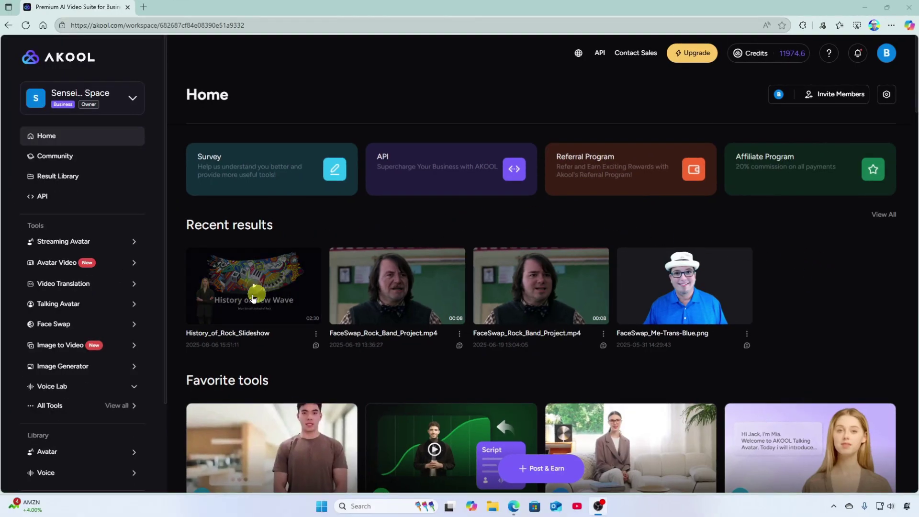
# Play the generated History_of_Rock_Slideshow video from the recent results, pause it and download it
pyautogui.click(243, 280)
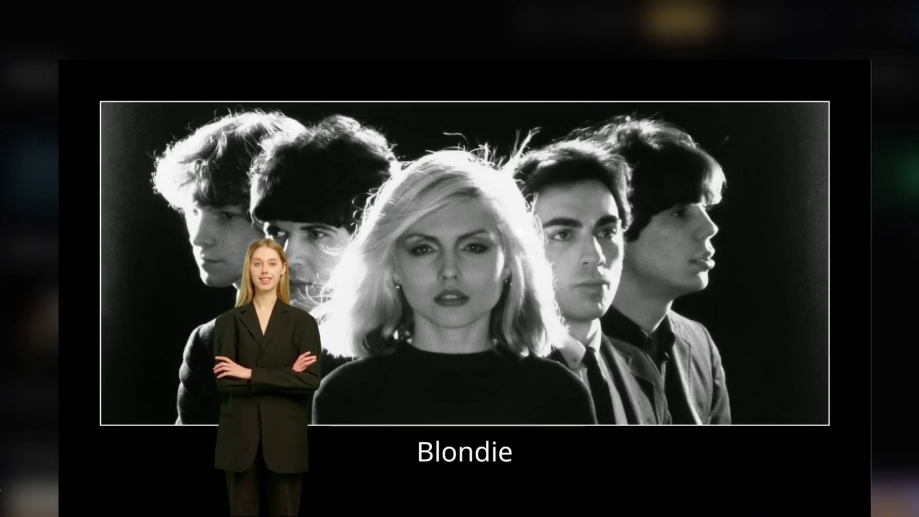
pyautogui.moveTo(249, 481)
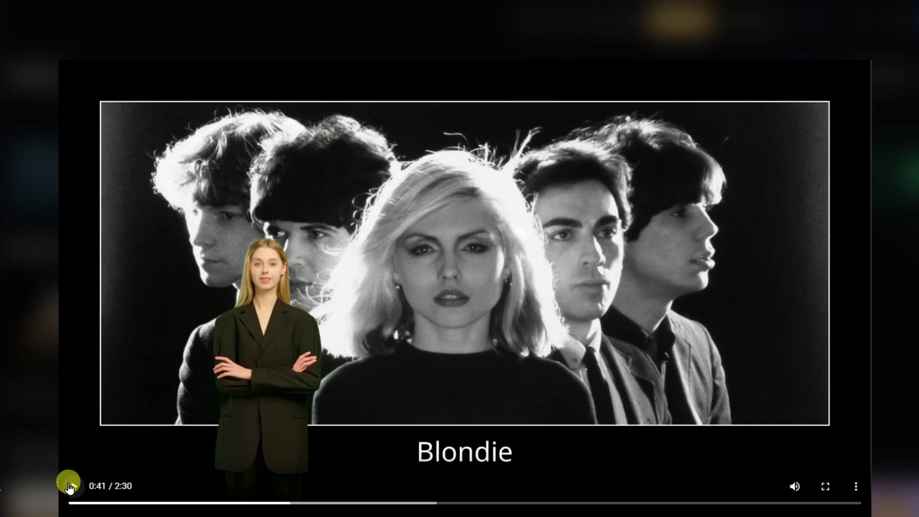
pyautogui.scroll(-2, 69, 488)
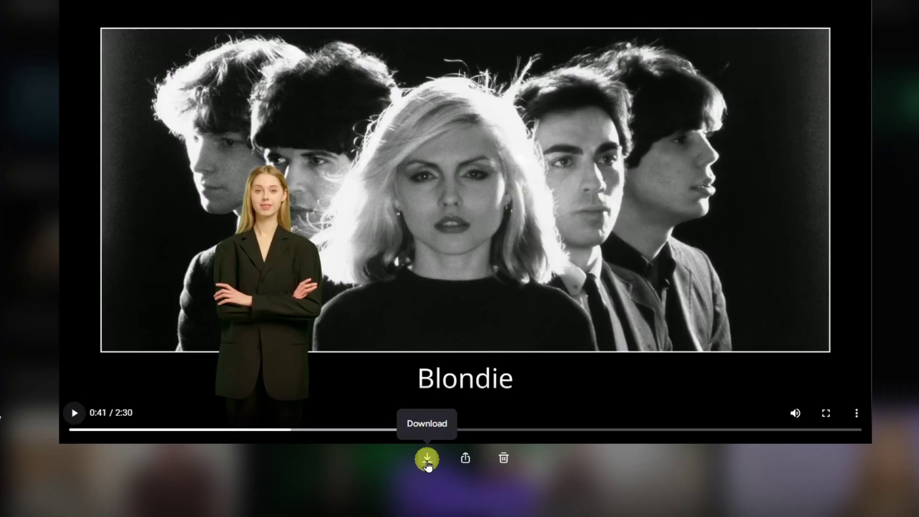
pyautogui.click(428, 460)
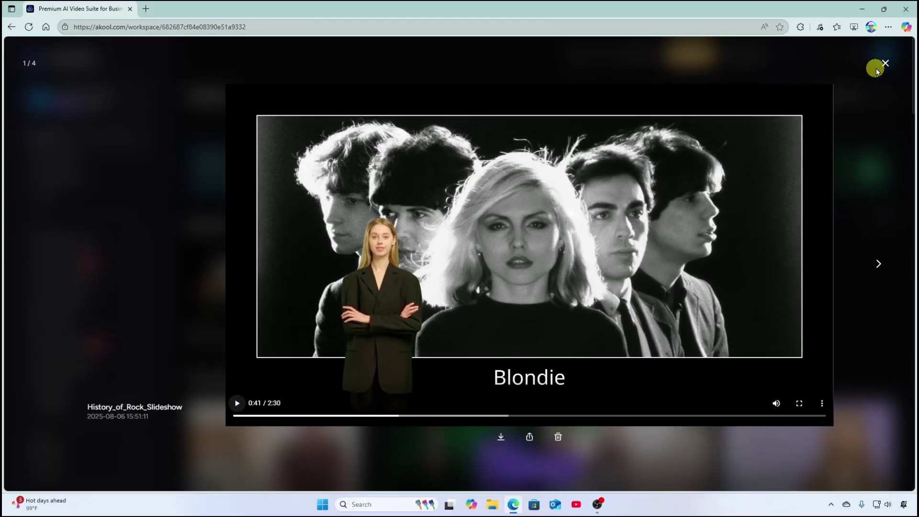
# Close the video viewer and open the Result Library
pyautogui.click(884, 67)
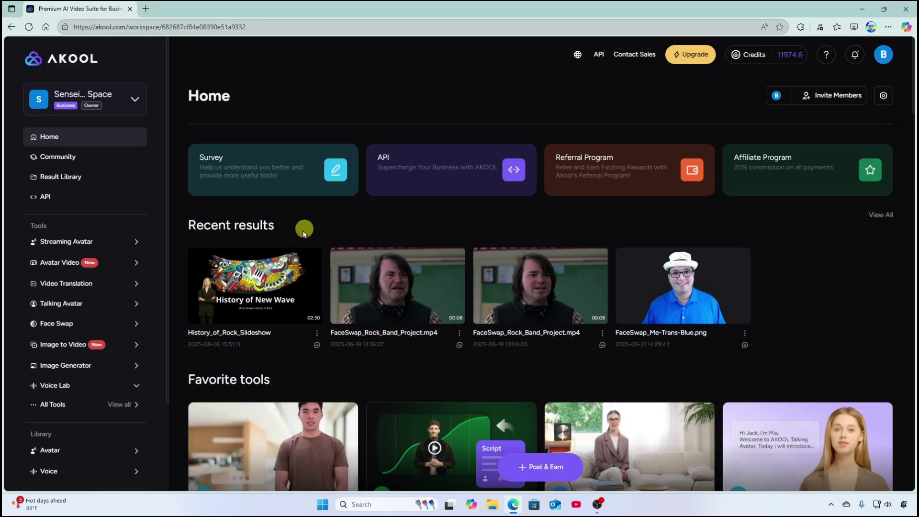
pyautogui.click(86, 182)
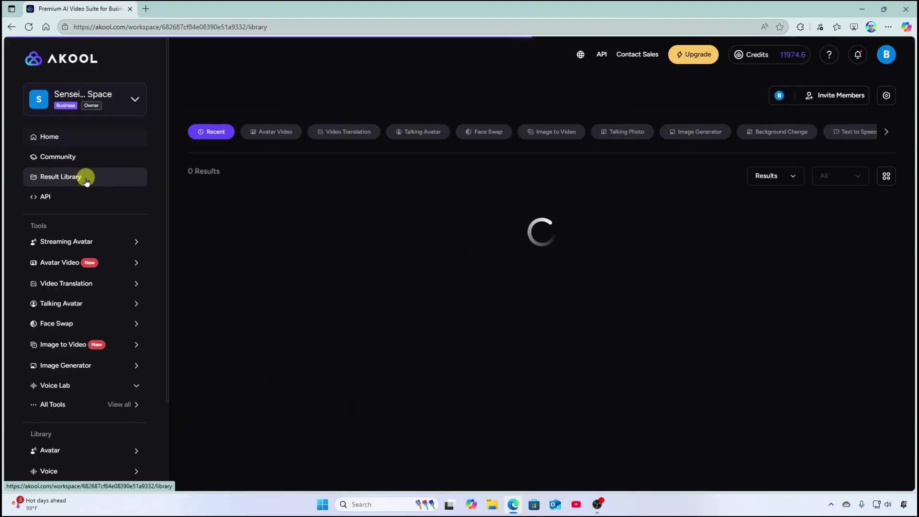